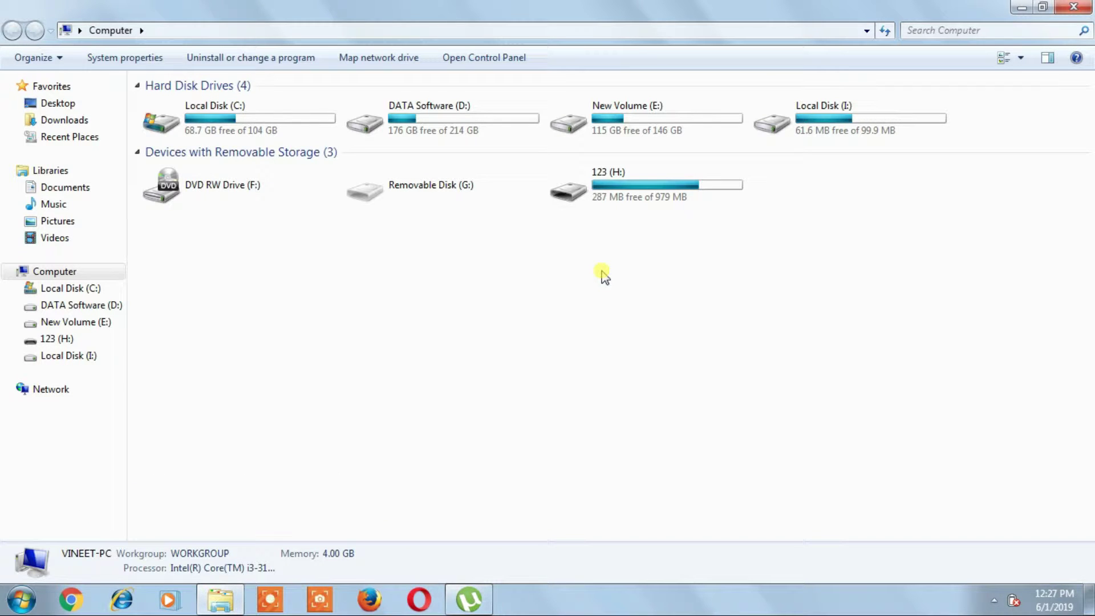
double_click(600, 199)
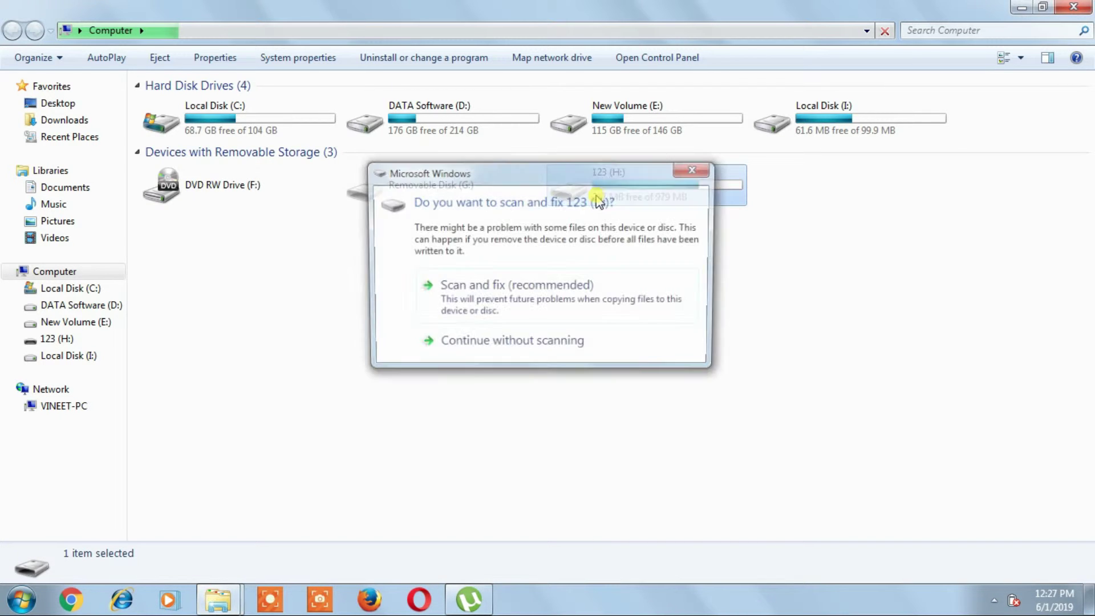
click(693, 167)
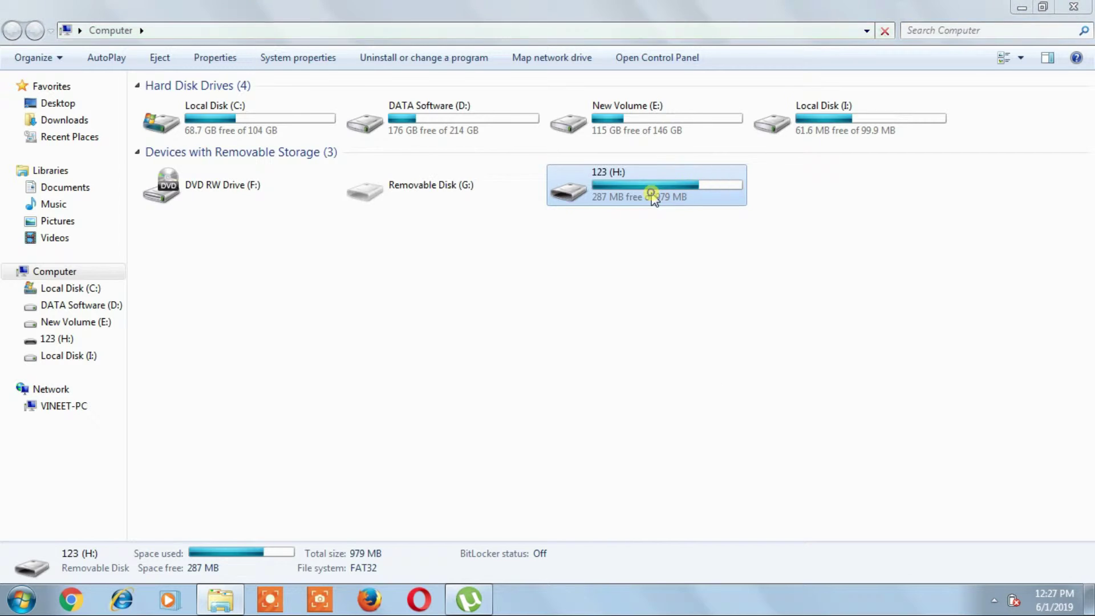
click(657, 89)
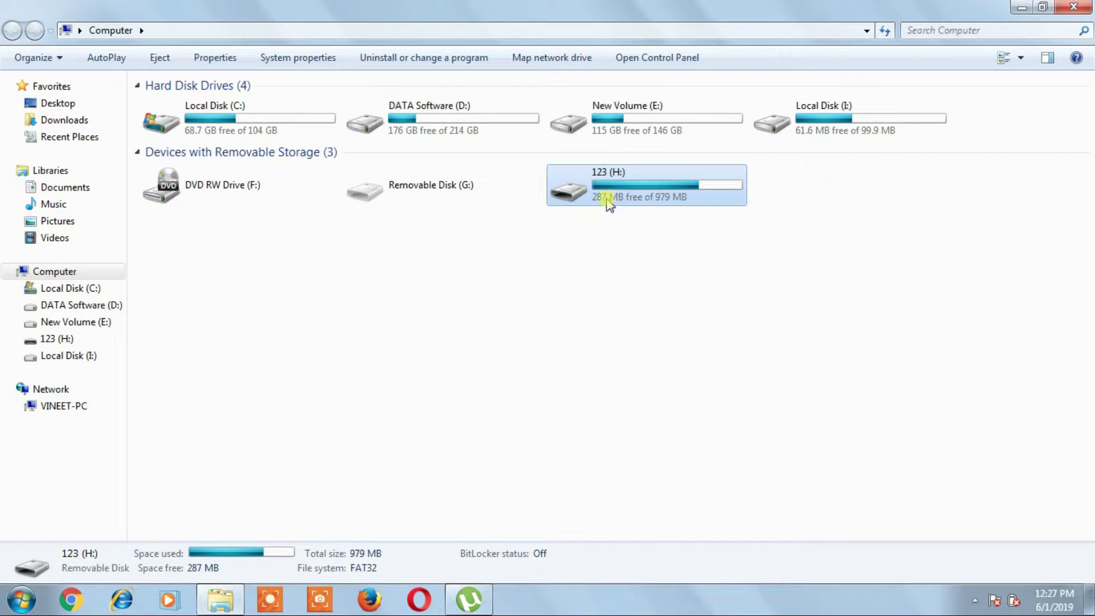
Open the format settings for the removable drive 123 (H:) and review the available file systems, keeping FAT32.
right_click(605, 194)
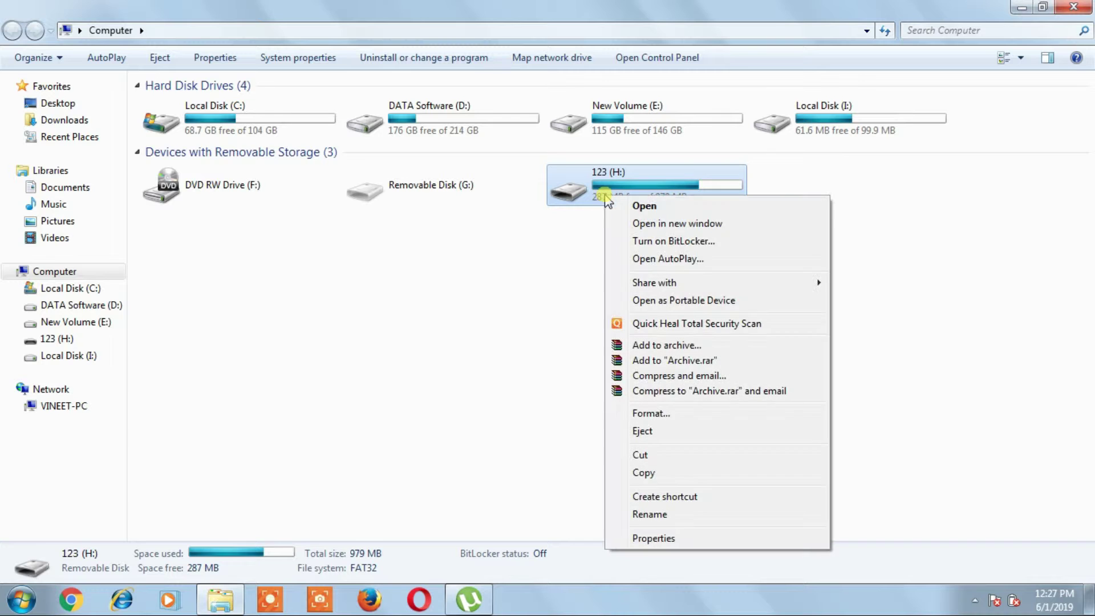
click(661, 416)
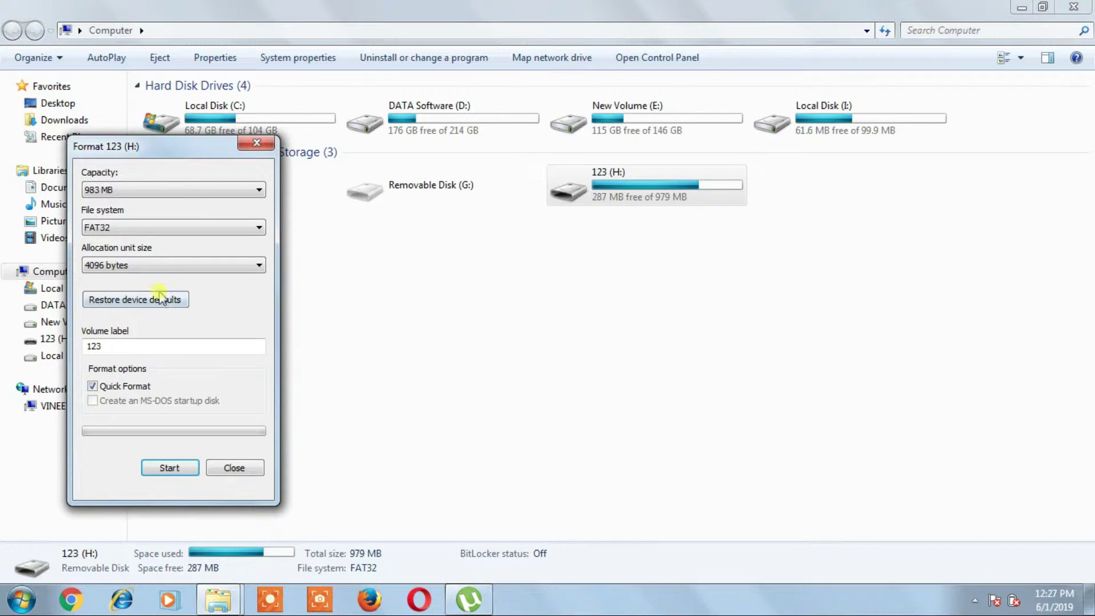
drag(130, 148, 476, 53)
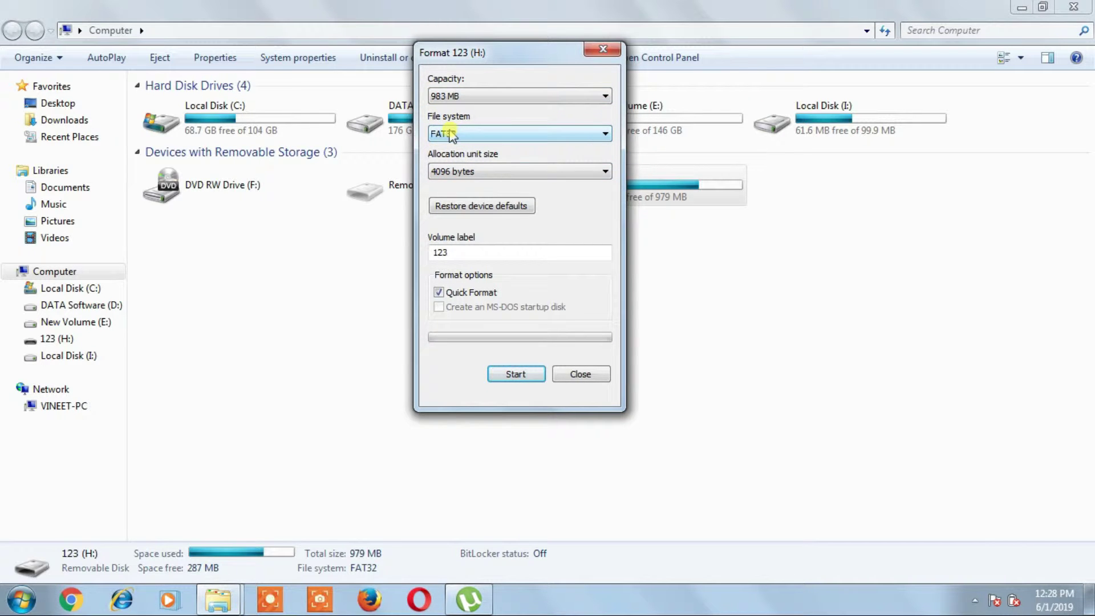
click(504, 137)
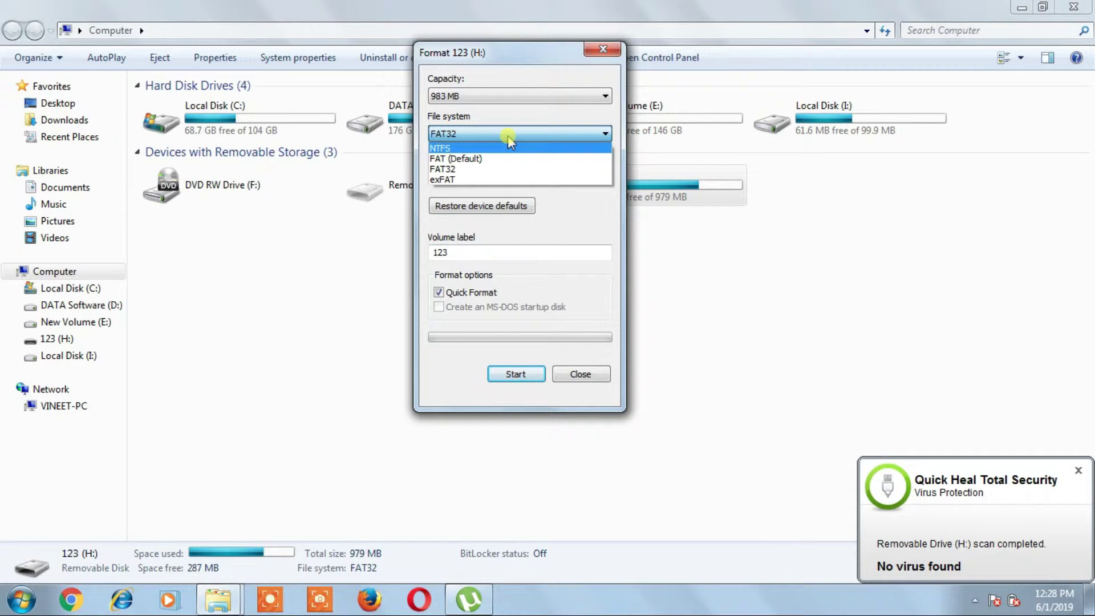
click(521, 376)
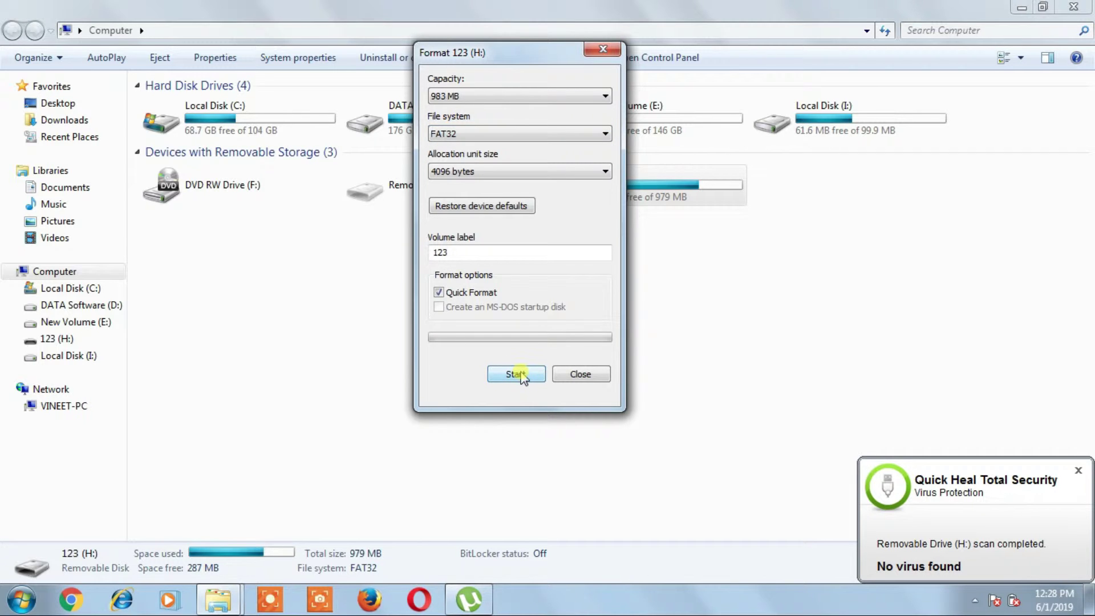
Quick-format drive 123 (H:) as FAT32, accept erasing all its data, and close the format settings.
click(516, 374)
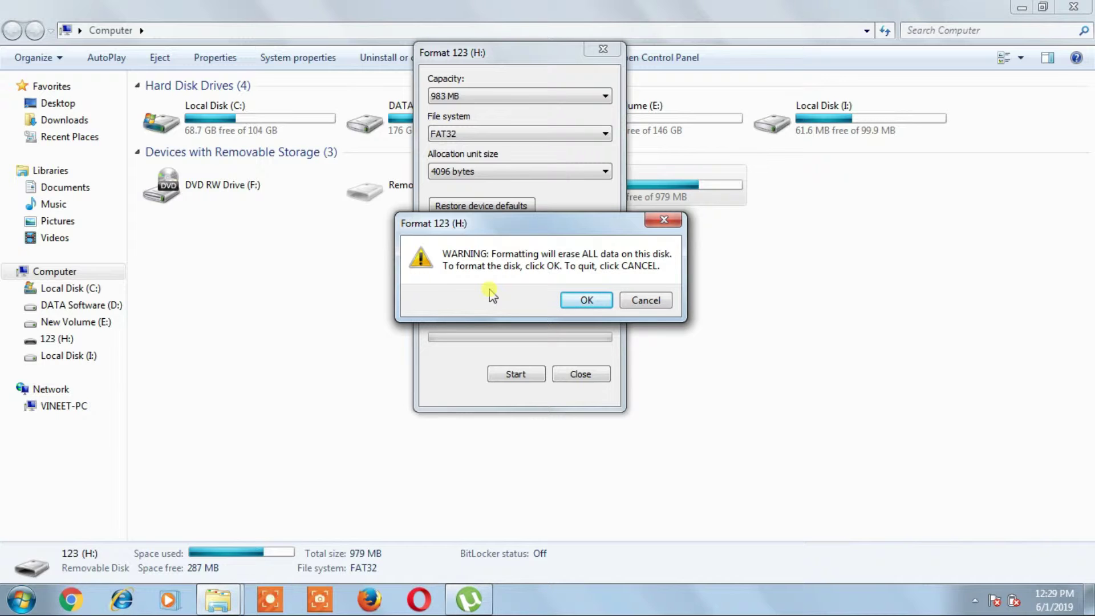
click(580, 304)
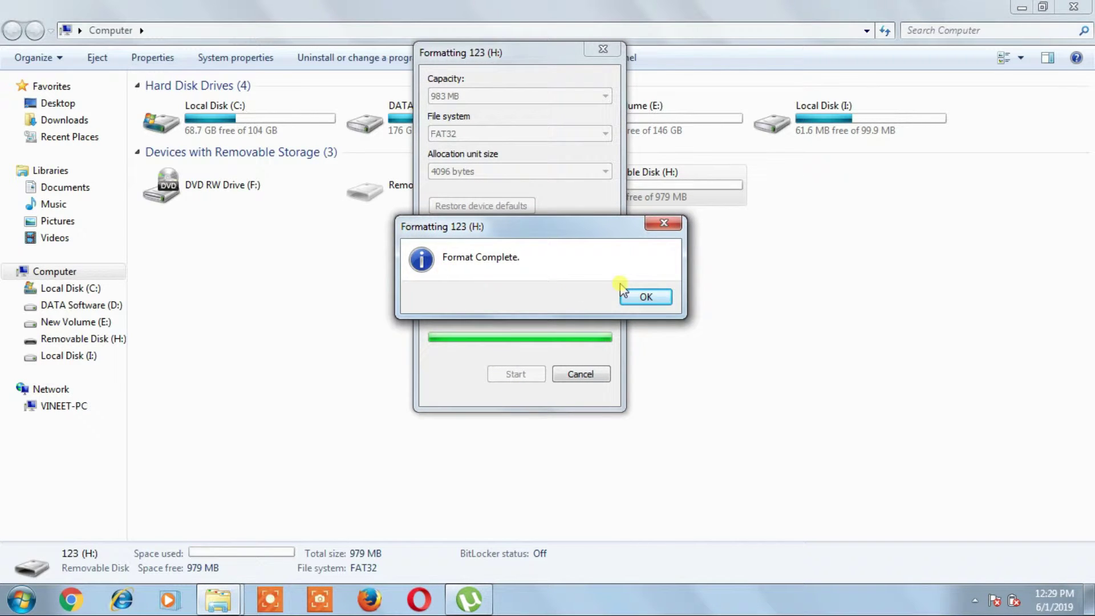
click(641, 298)
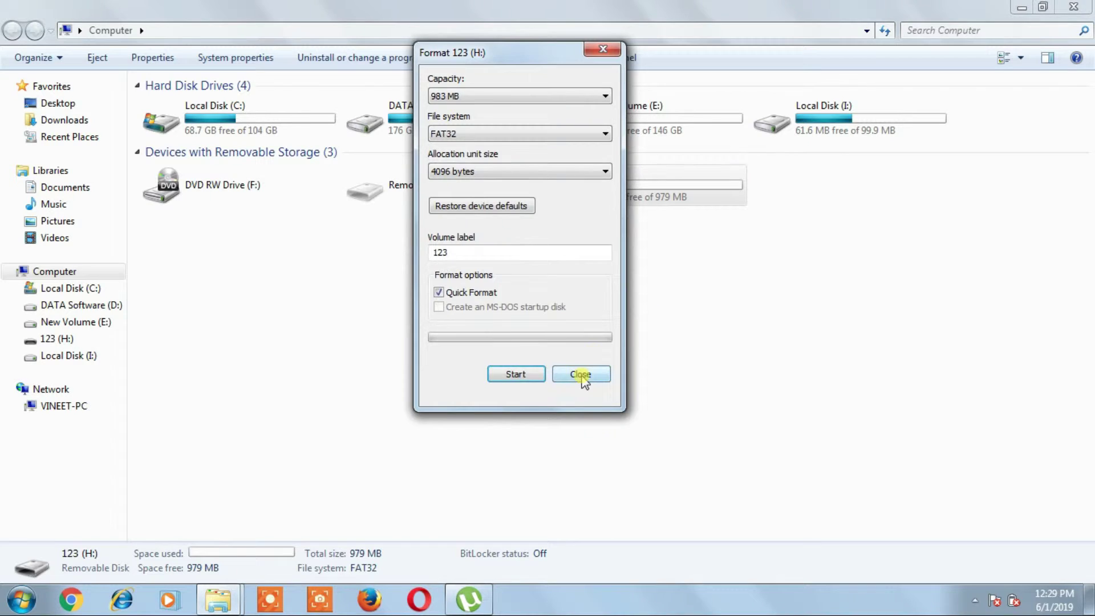
click(581, 374)
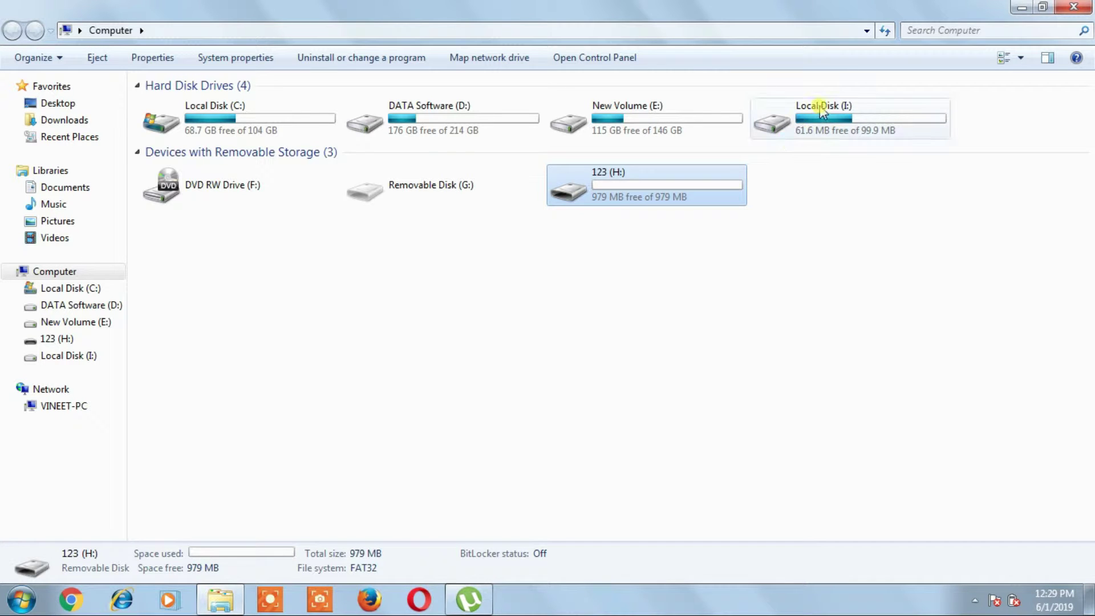
Examine which file systems are offered for formatting New Volume (E:), and leave its format settings without formatting.
right_click(671, 127)
right_click(618, 130)
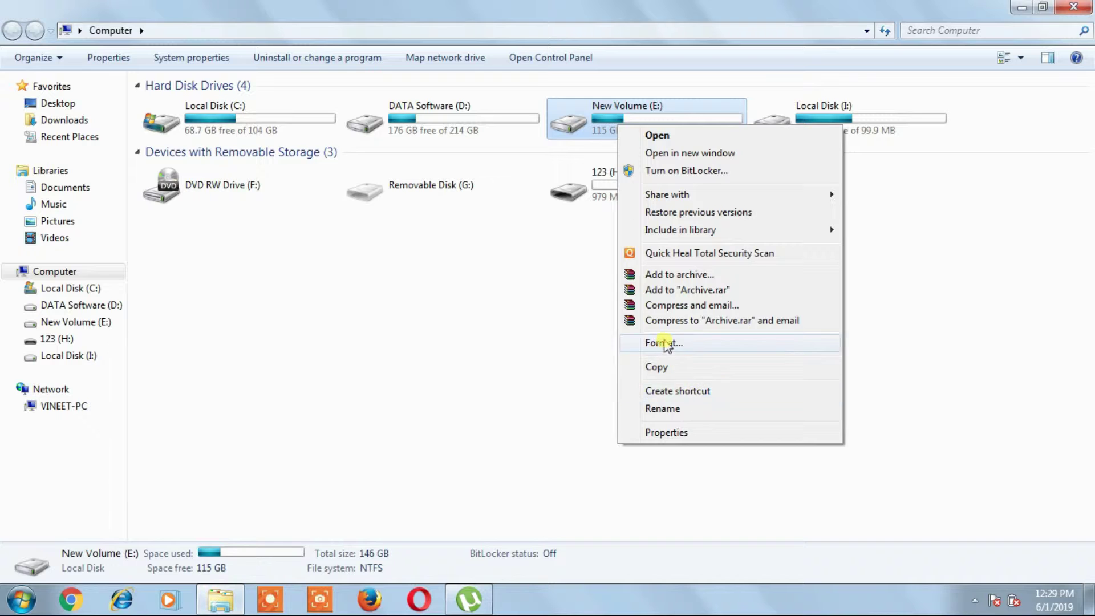
click(665, 342)
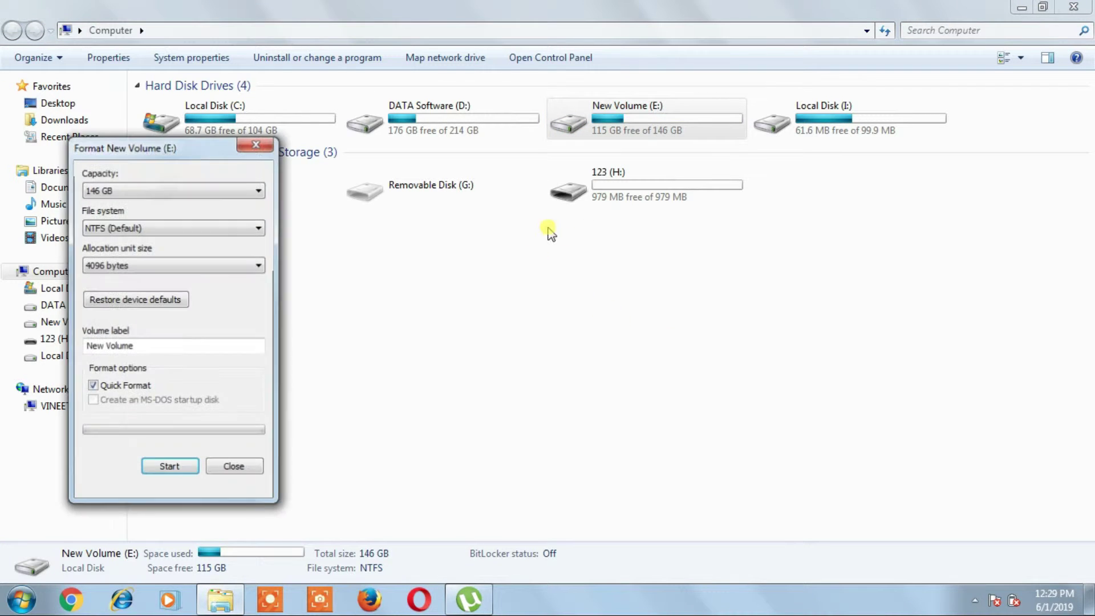
drag(163, 146, 441, 65)
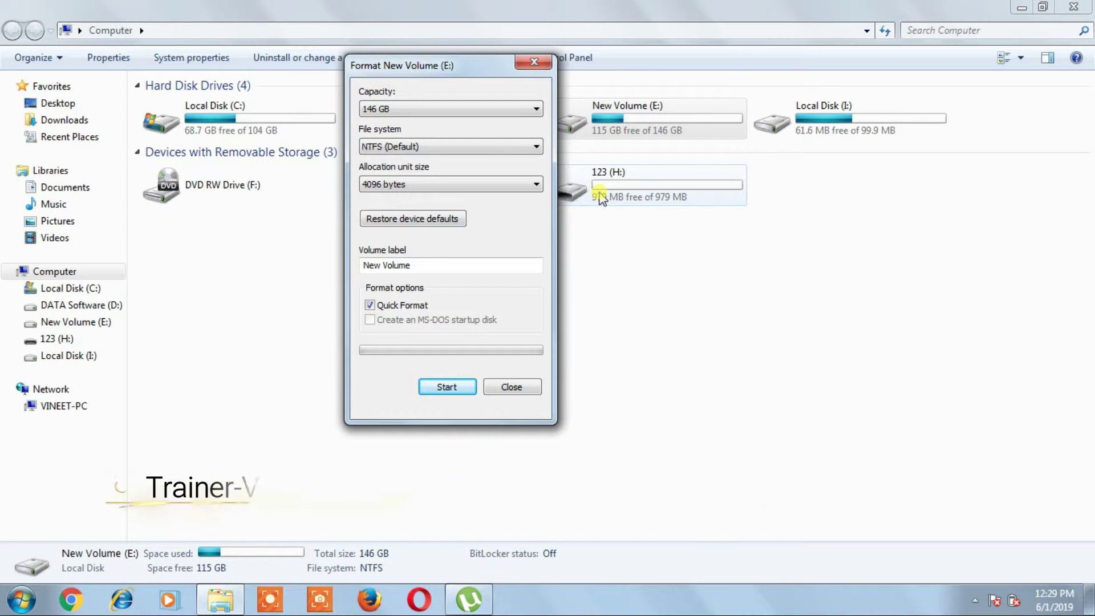
click(482, 150)
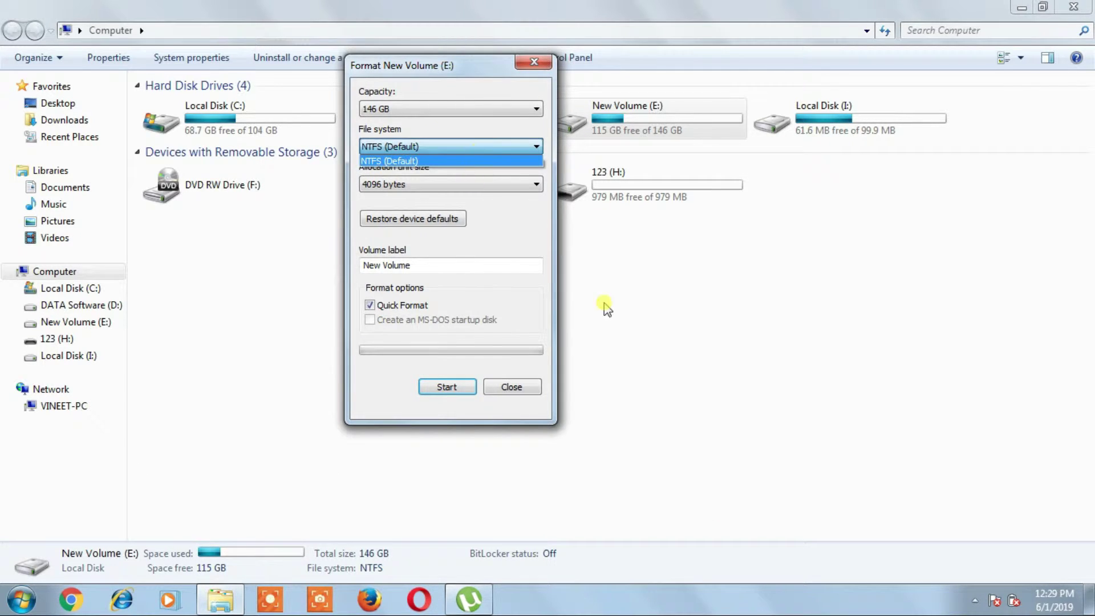
key(Escape)
key(Escape)
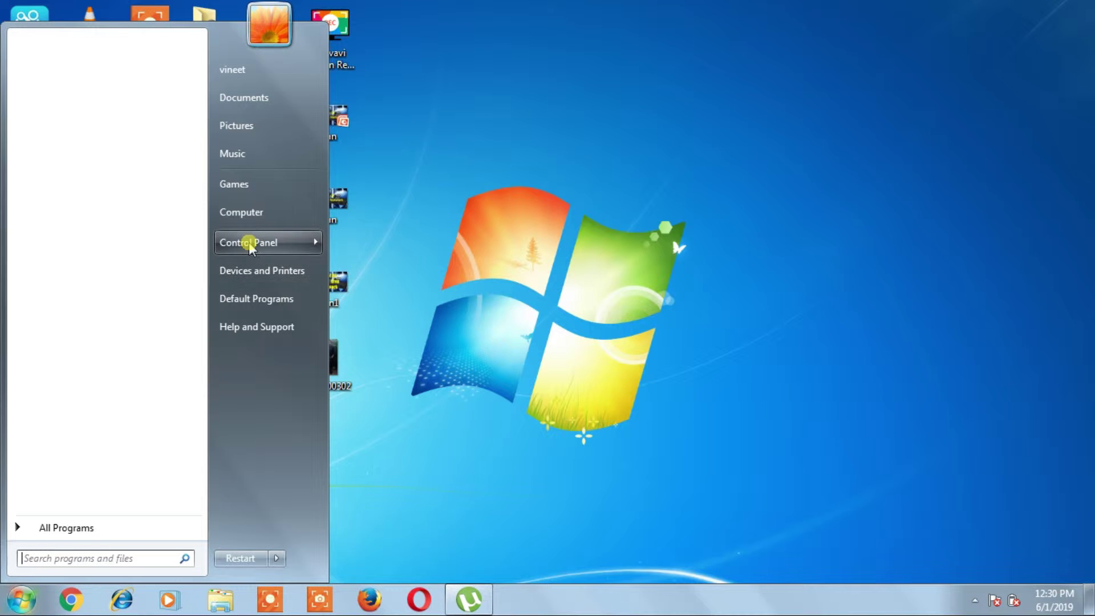
Open Computer Management from the Control Panel's Administrative Tools and display Disk Management.
click(290, 246)
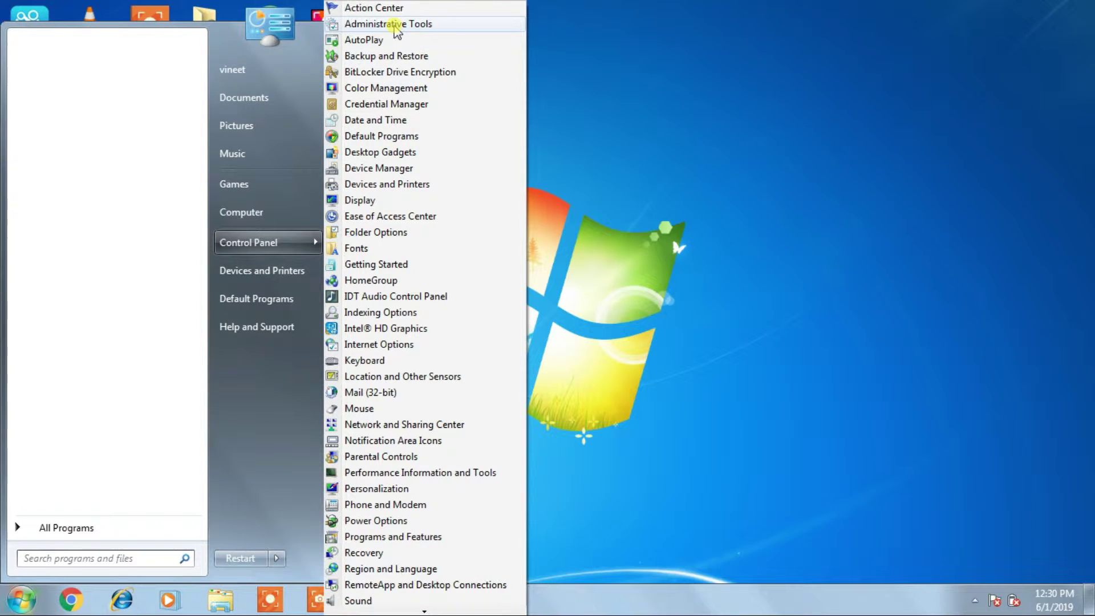
click(395, 25)
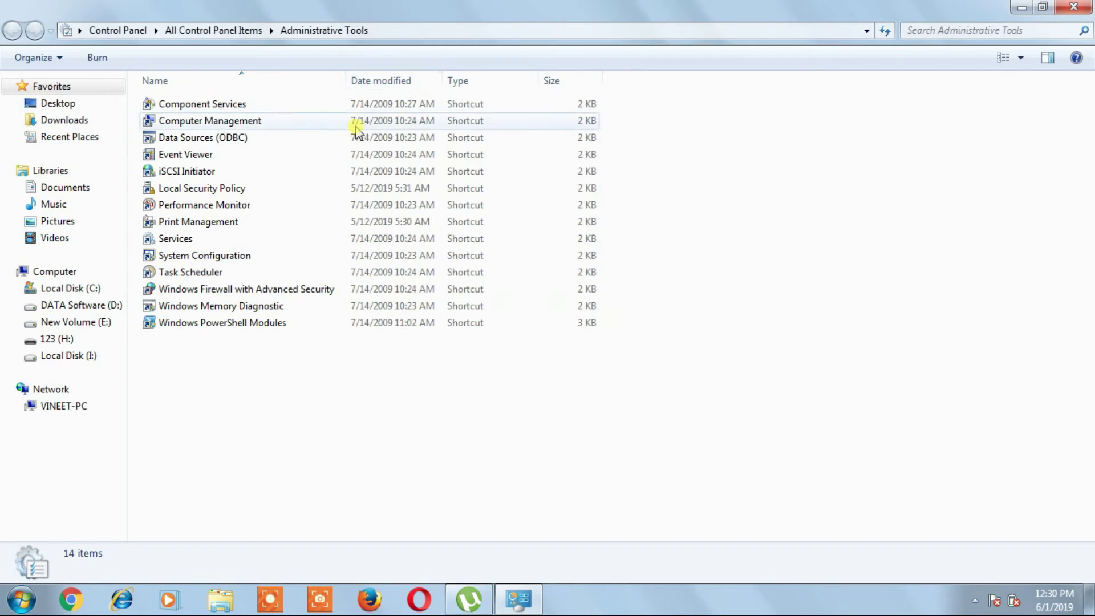
click(209, 122)
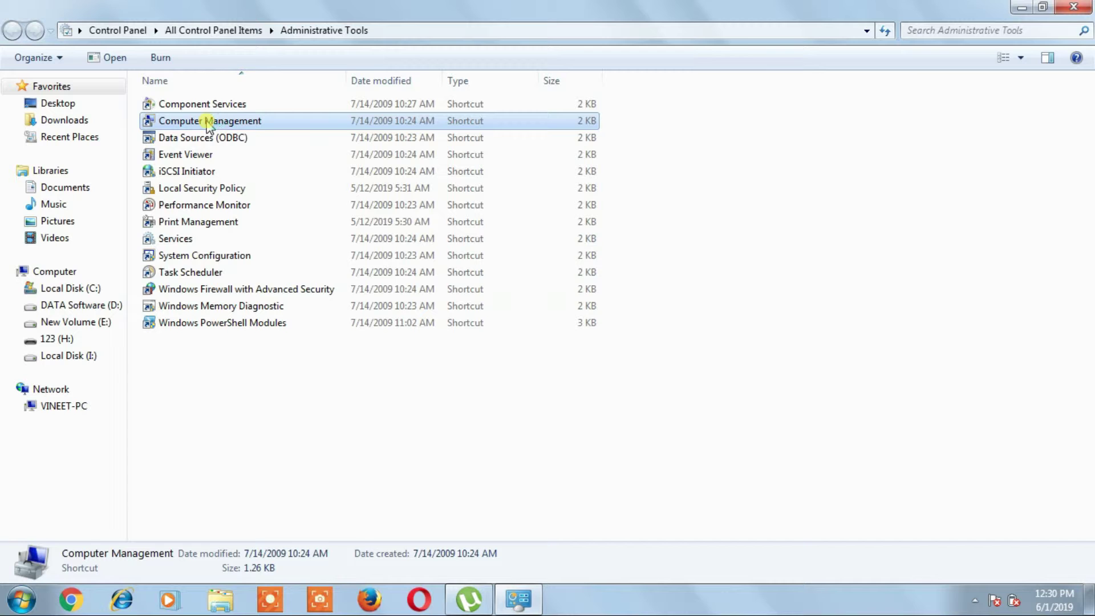
double_click(207, 122)
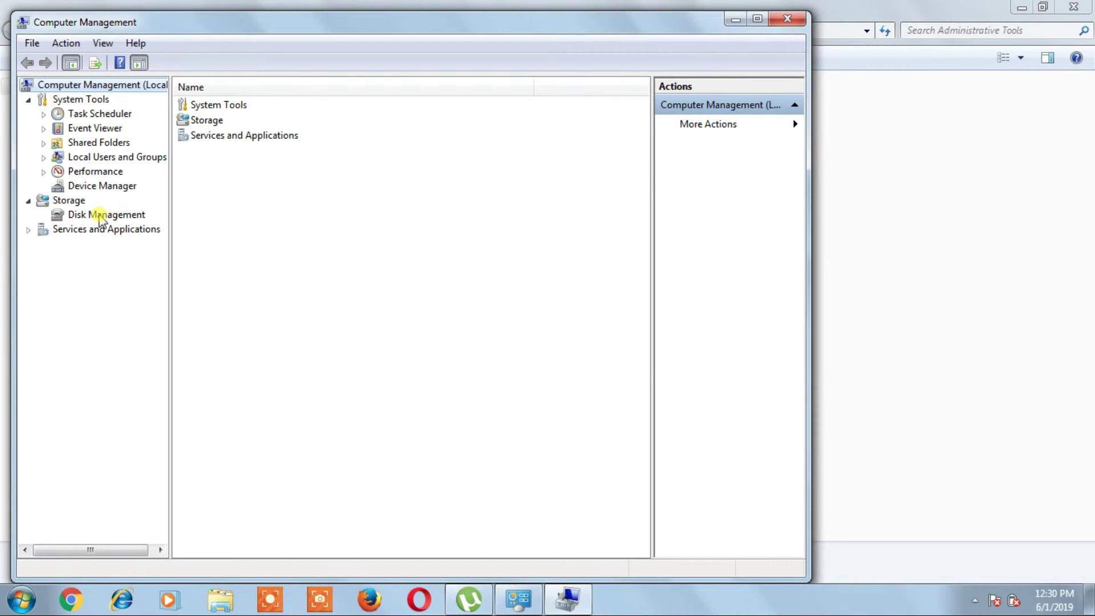
click(100, 221)
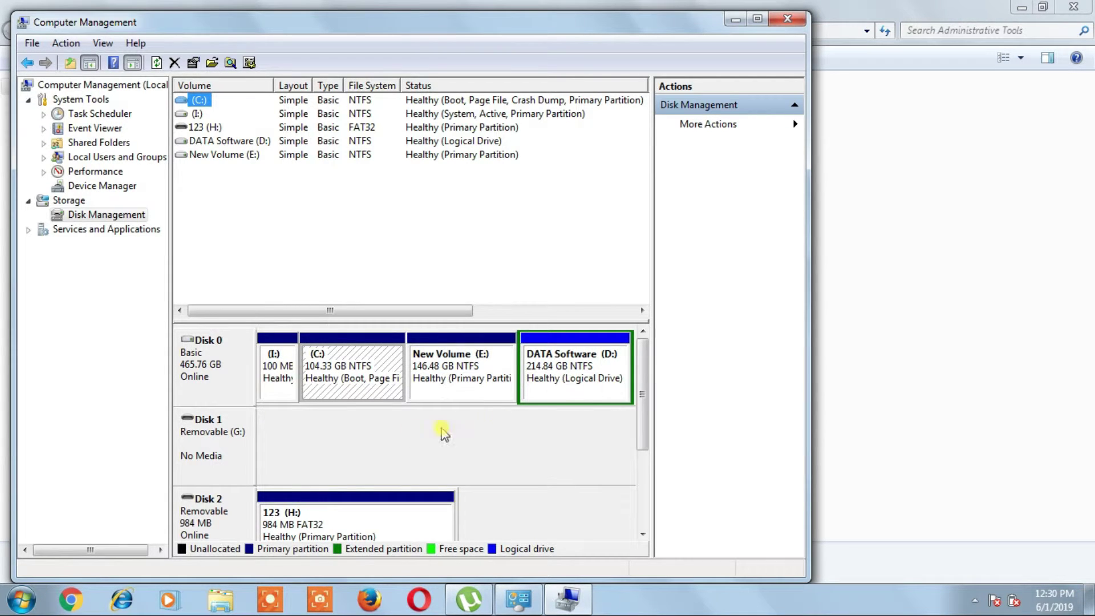
Step through the Disk 0 partitions and examine which volume operations are available for the 100 MB (I:) partition.
click(280, 390)
key(Right)
key(Right)
key(Right)
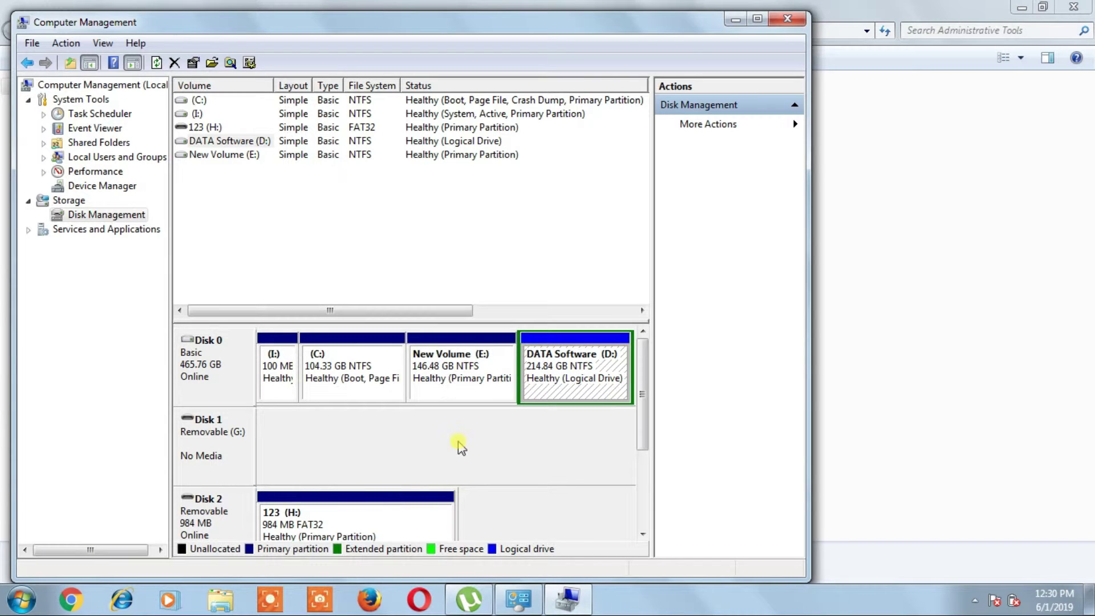
click(276, 394)
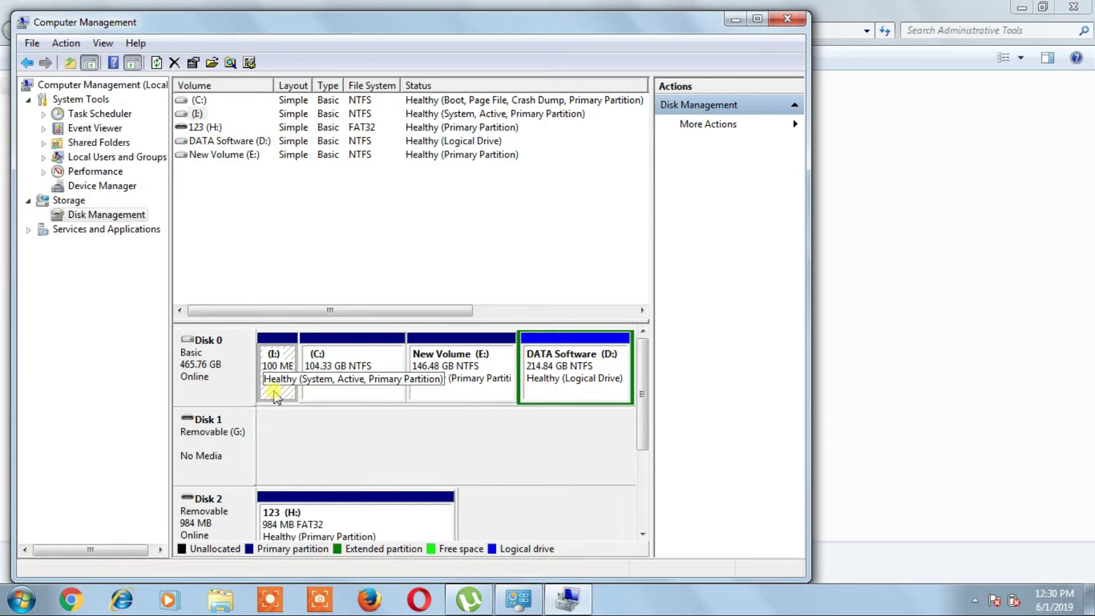
right_click(275, 395)
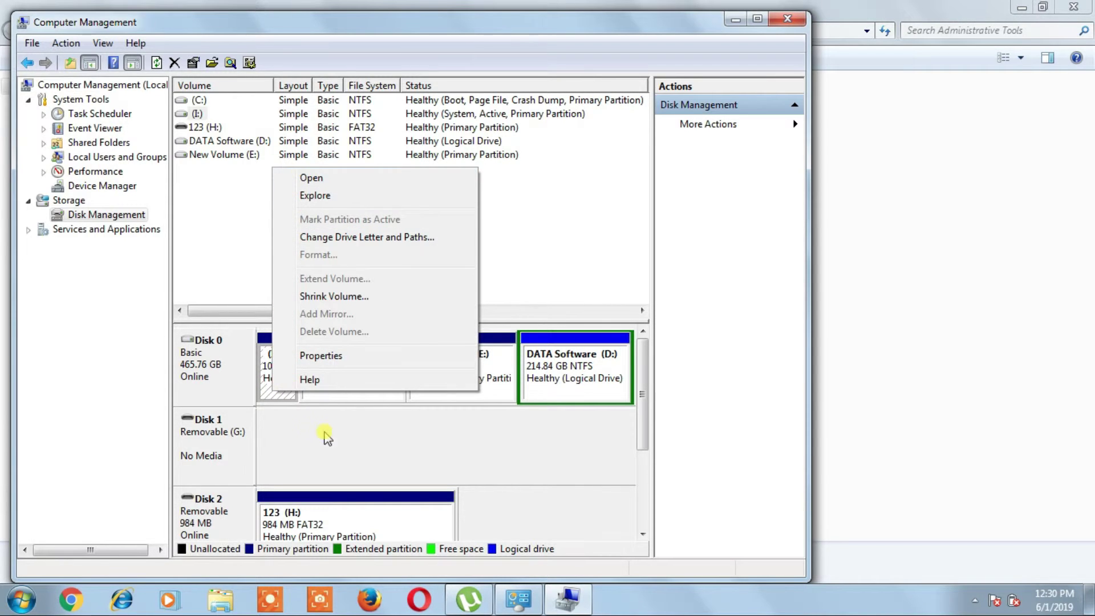
click(389, 442)
Examine the volume operations available for the (C:) and New Volume (E:) partitions on Disk 0.
right_click(372, 373)
click(372, 393)
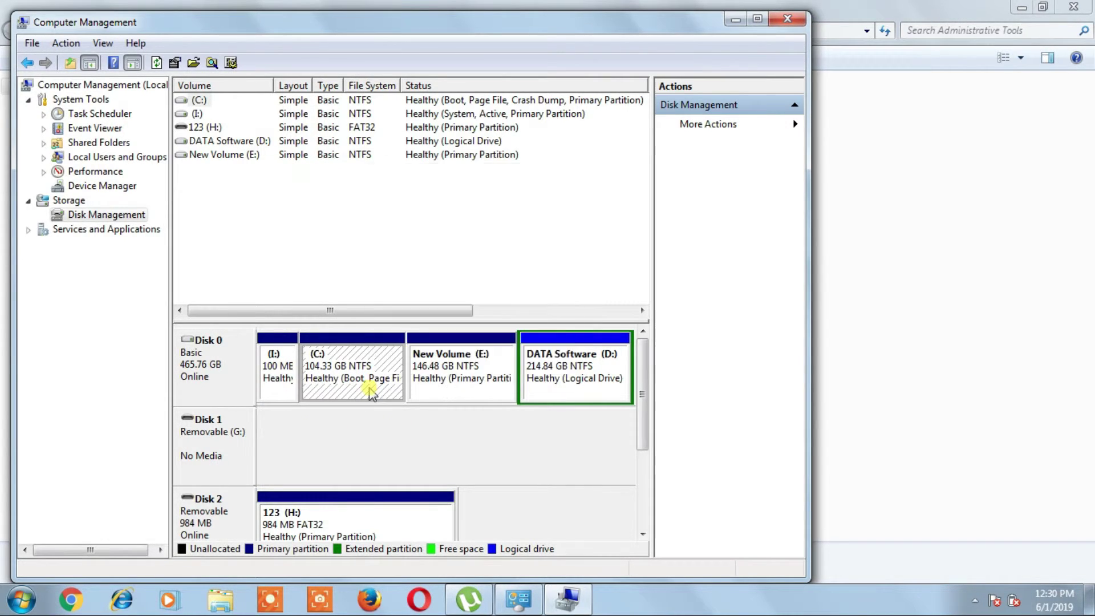
right_click(371, 393)
click(420, 397)
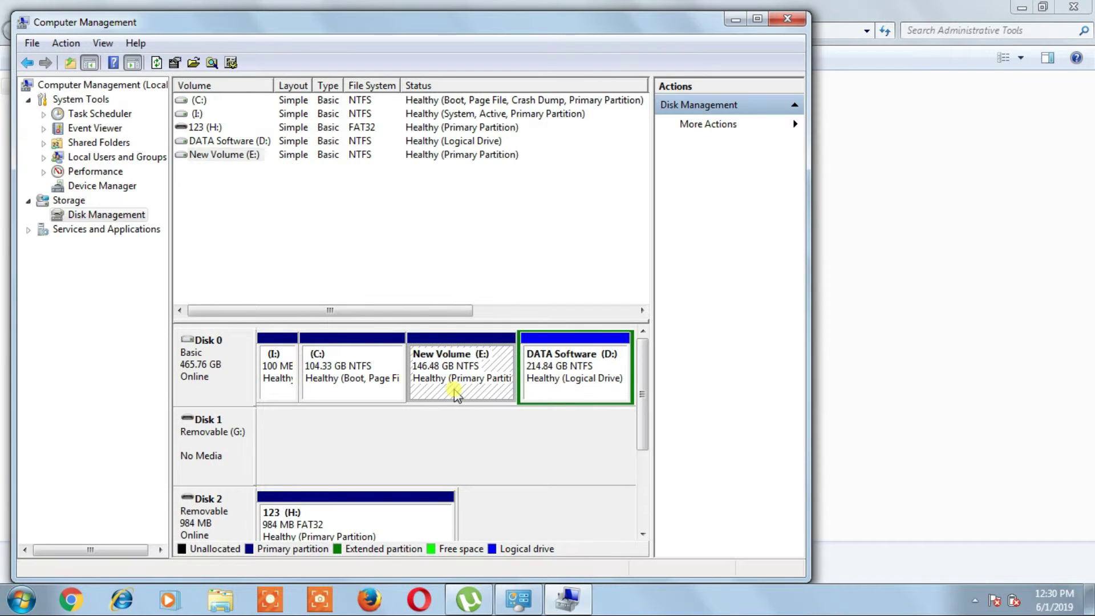
right_click(456, 393)
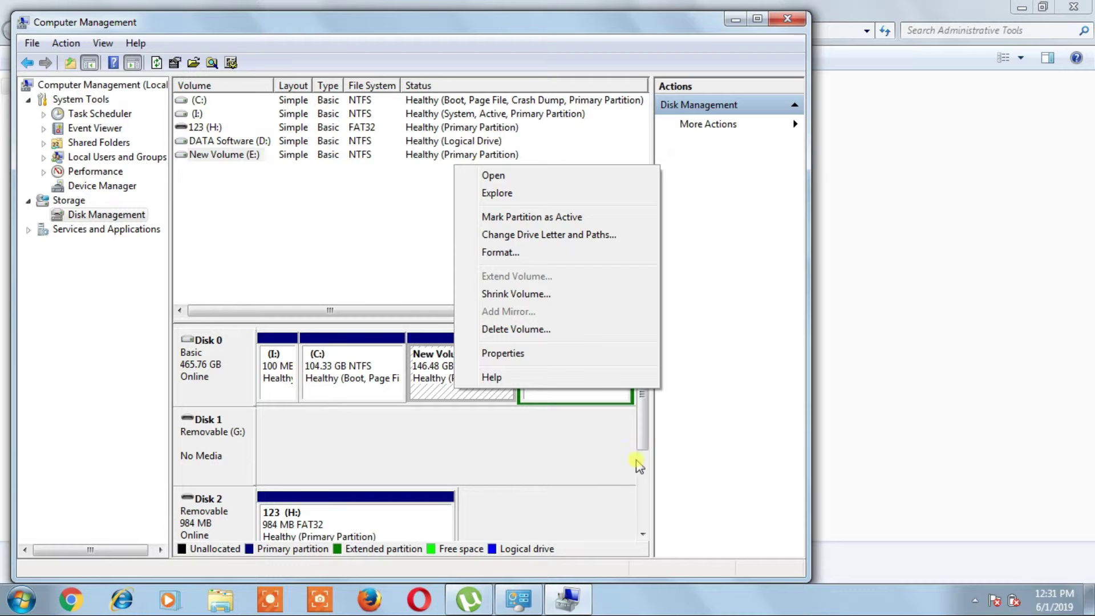
click(639, 465)
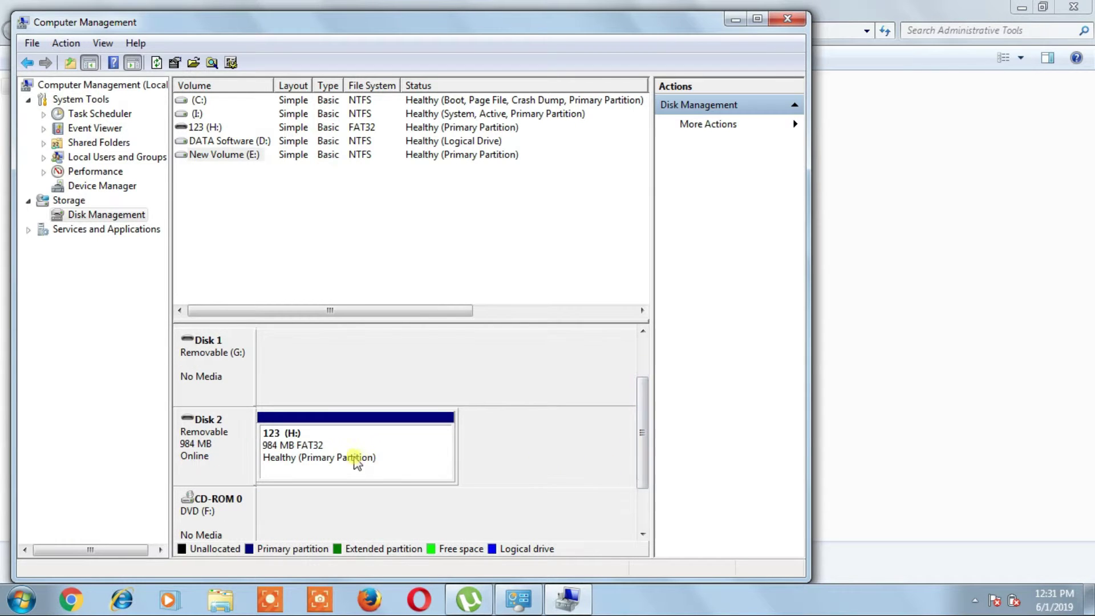
Check the format option for removable drive 123 (H:) on Disk 2 and for New Volume (E:) on Disk 0.
right_click(337, 456)
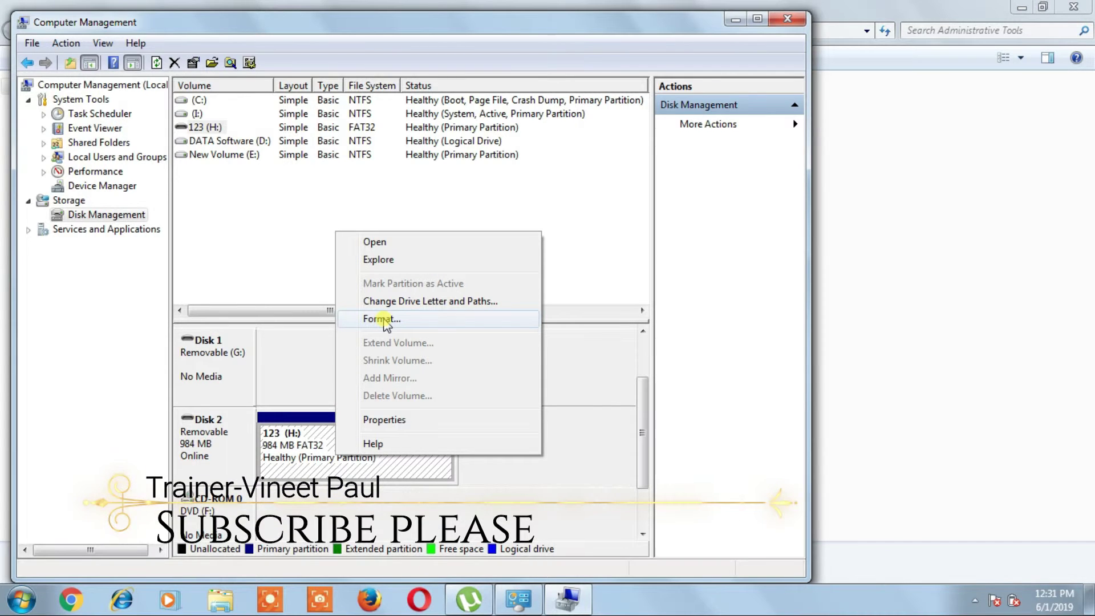
click(641, 484)
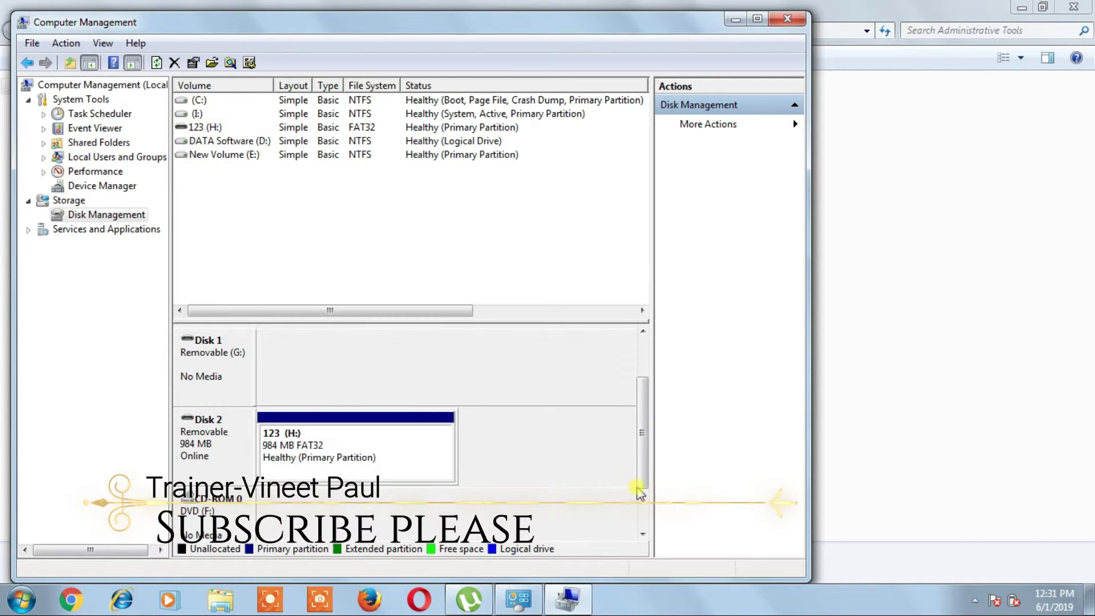
scroll(641, 456, up, 2)
right_click(496, 385)
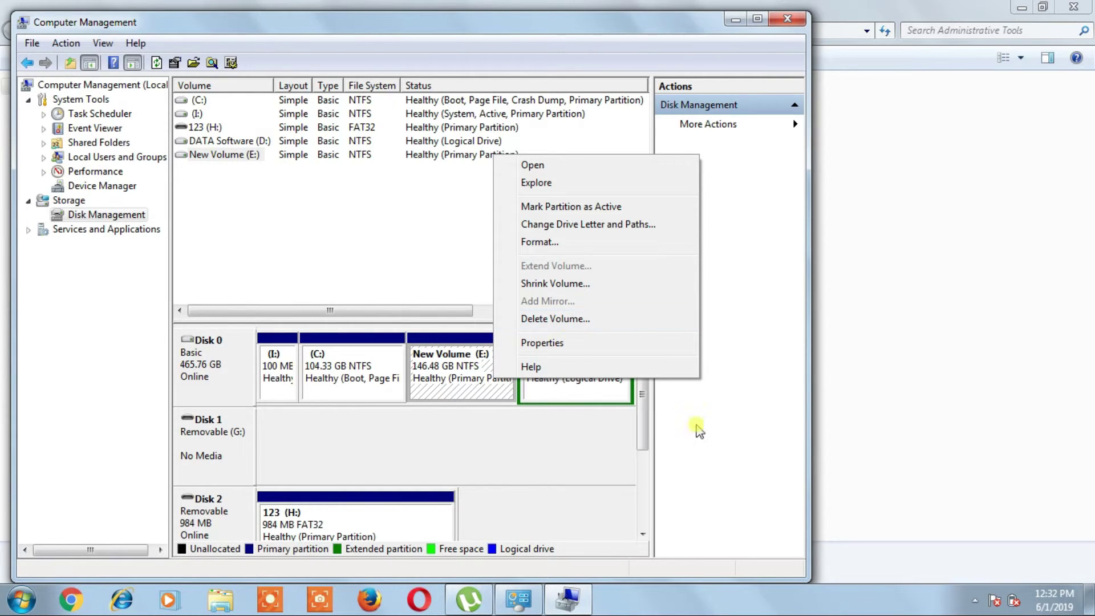
Close Computer Management and the Administrative Tools window to return to the desktop.
click(800, 28)
click(800, 29)
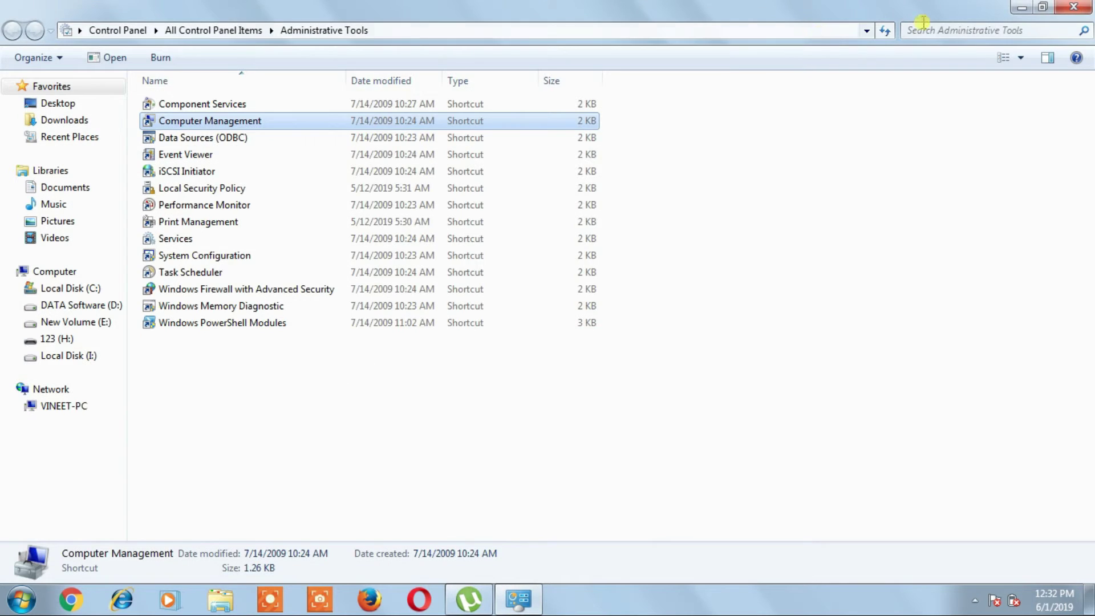
click(1073, 6)
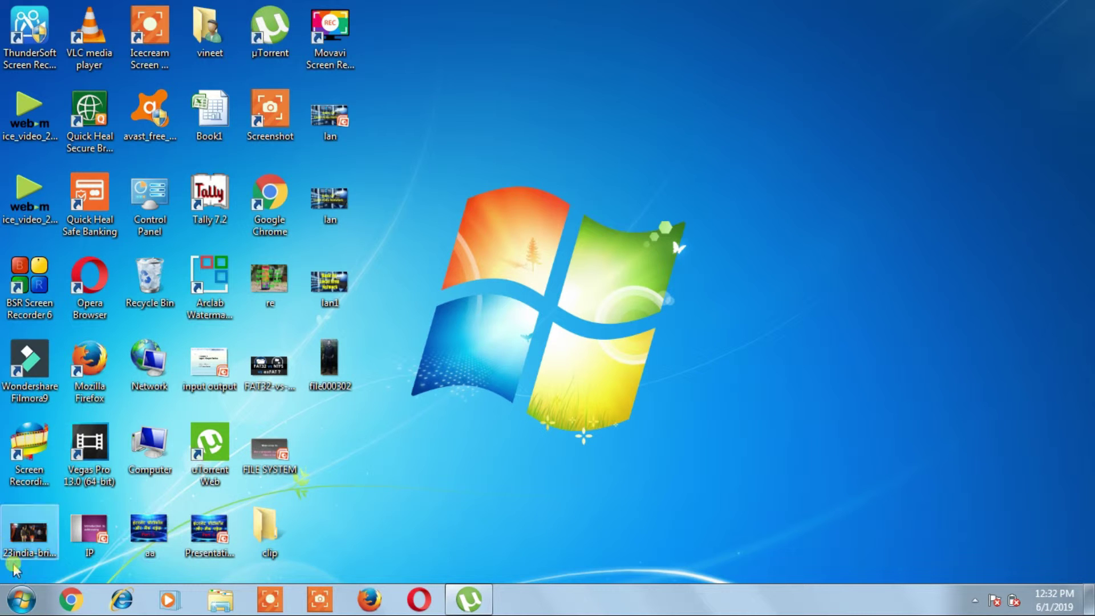
Search for cmd, open the Command Prompt and maximize its window.
click(23, 600)
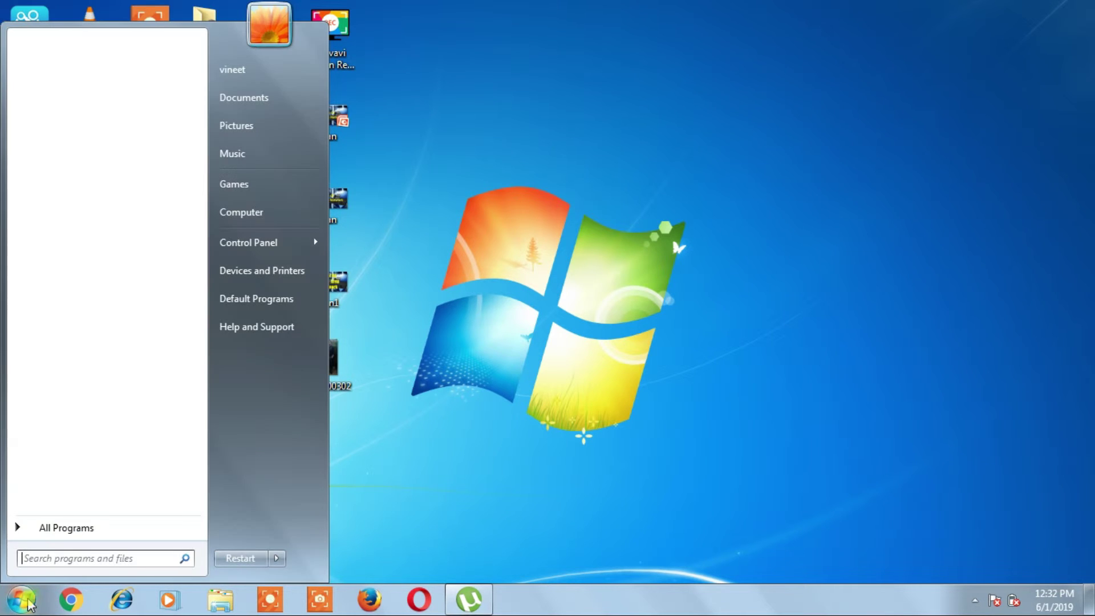
text(cmd)
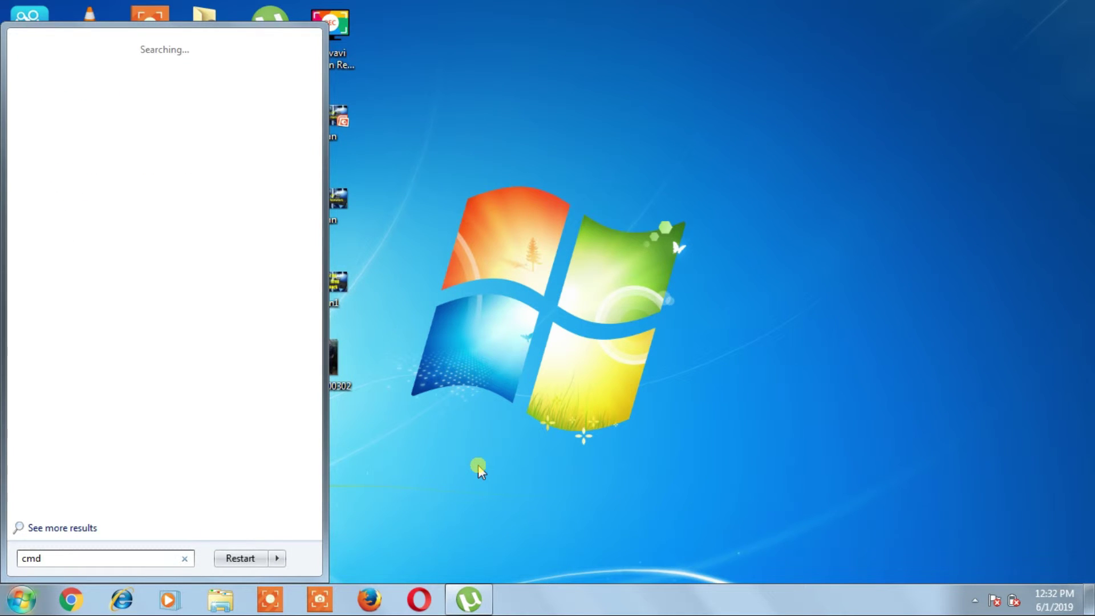
click(121, 74)
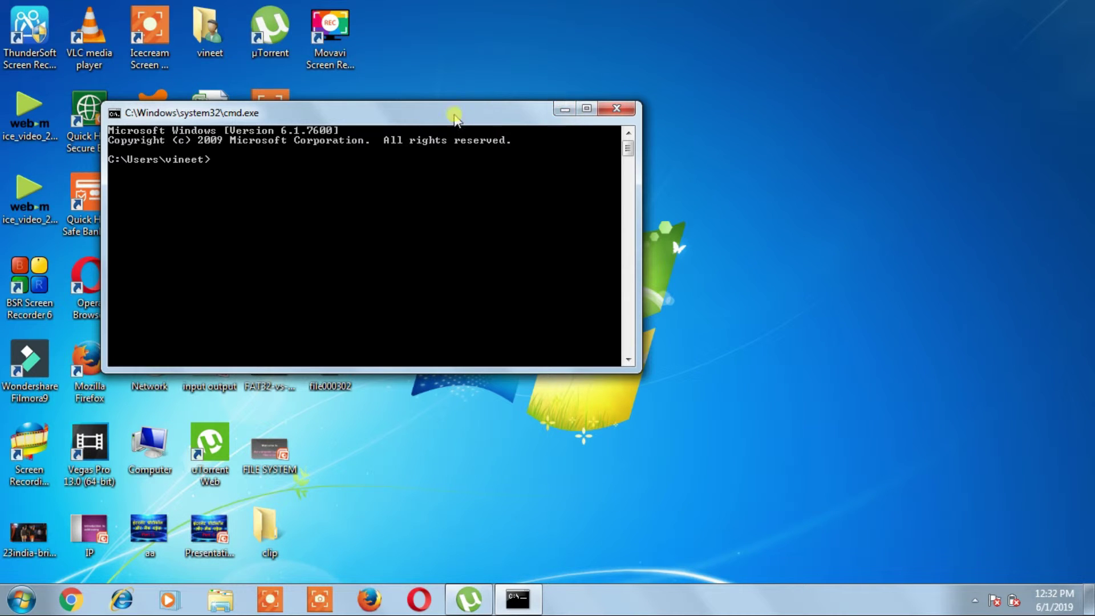
click(587, 109)
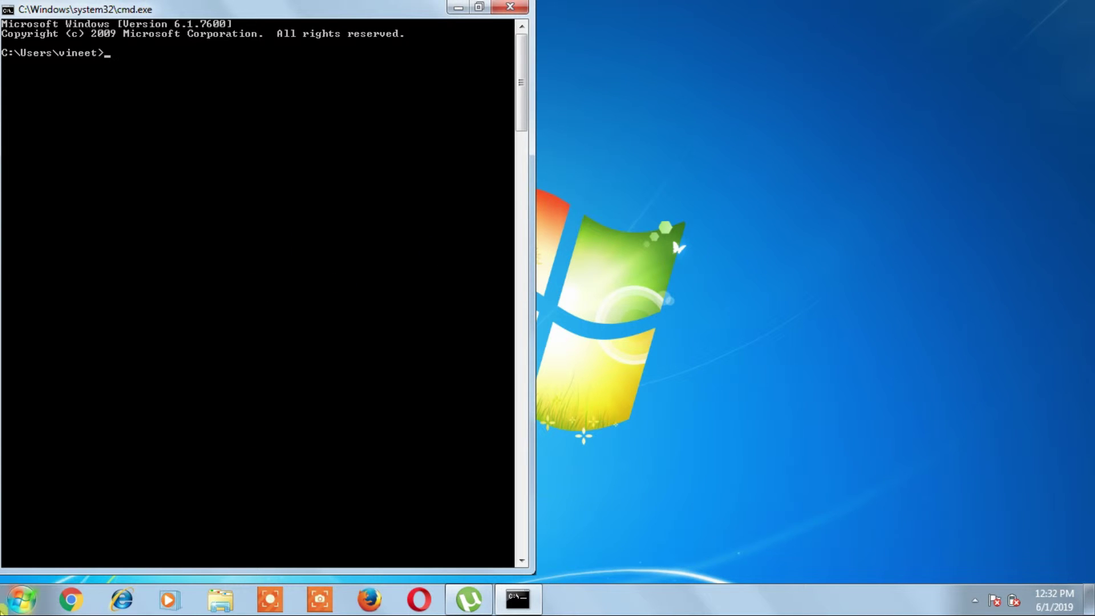
Open the Computer window to check the drives, and quick-format drive H: from the Command Prompt with format h:/q, confirming the disk is ready.
click(21, 599)
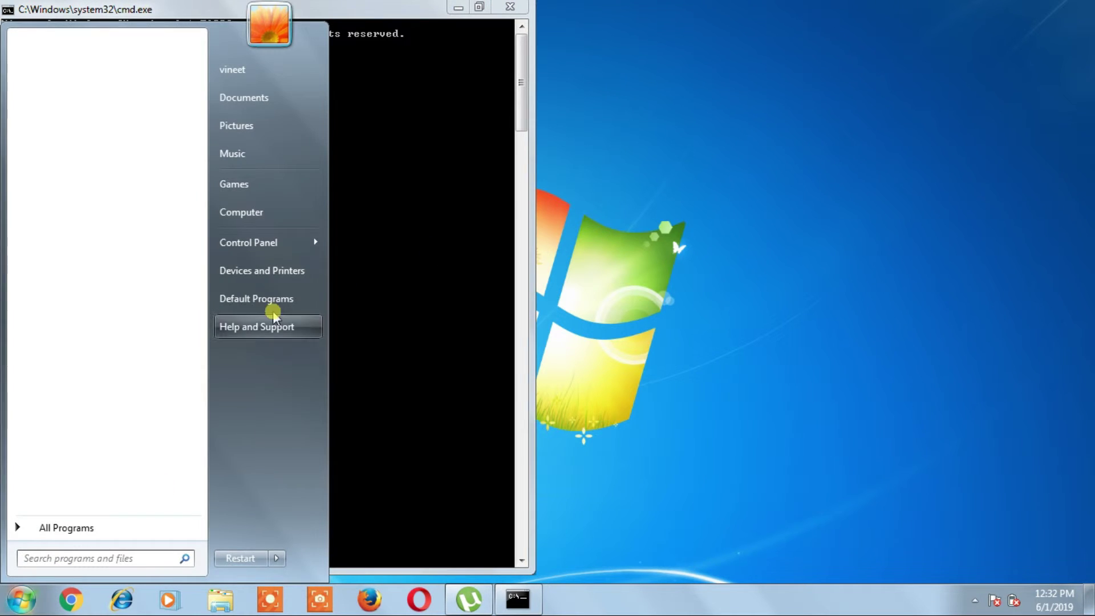
click(263, 218)
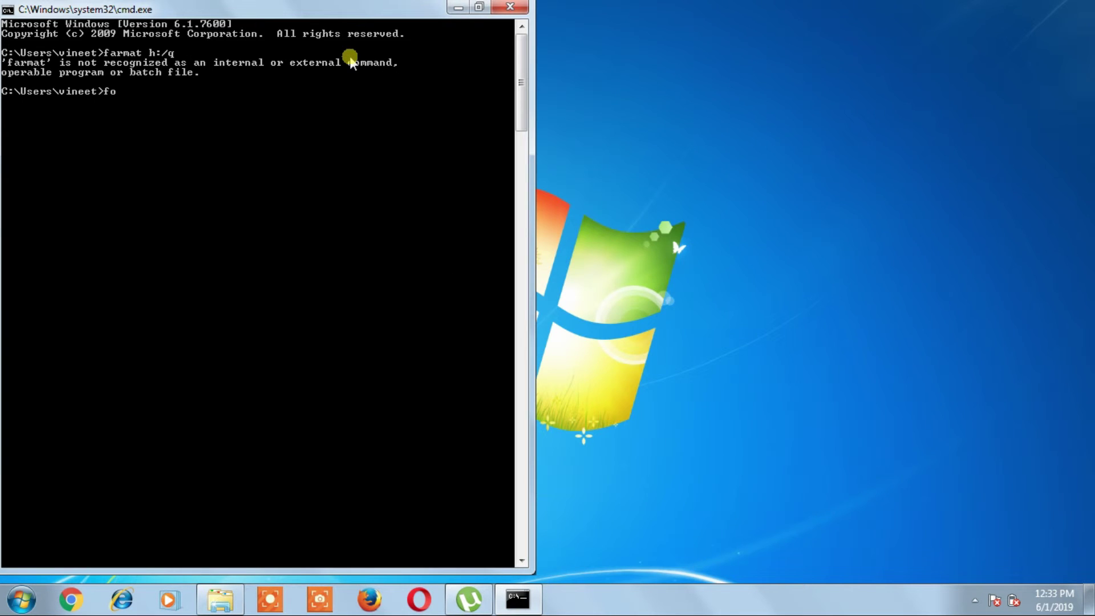
text(rmat h:/q)
key(Return)
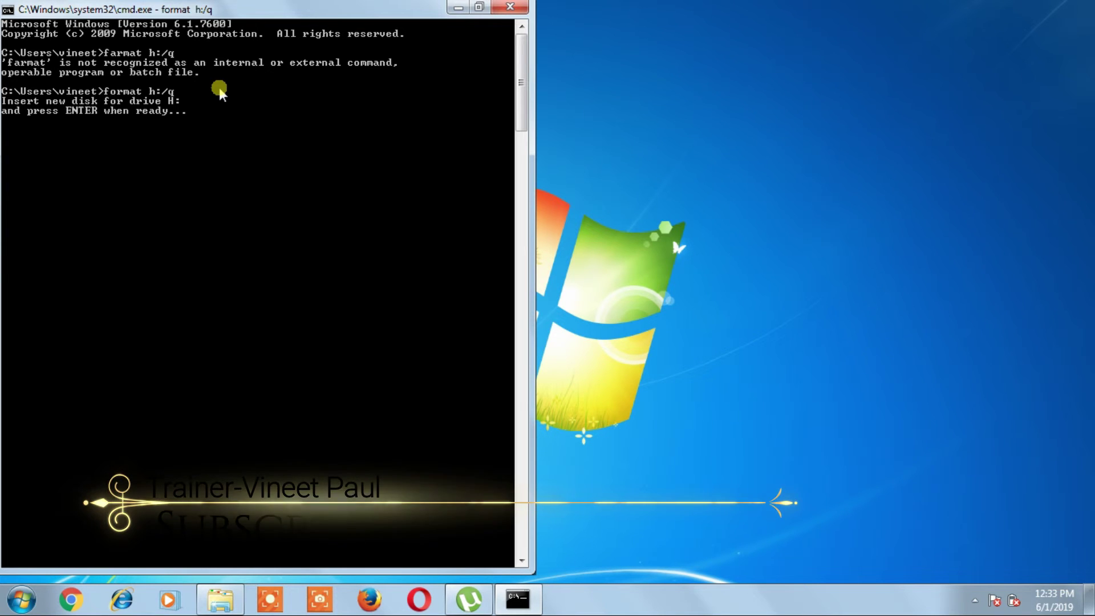
key(Return)
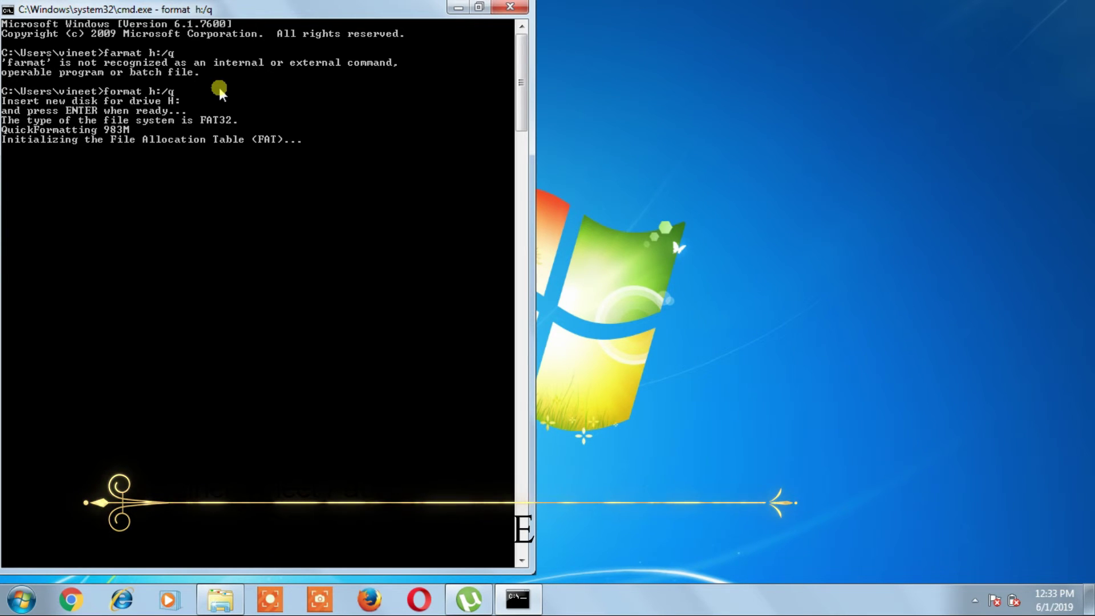